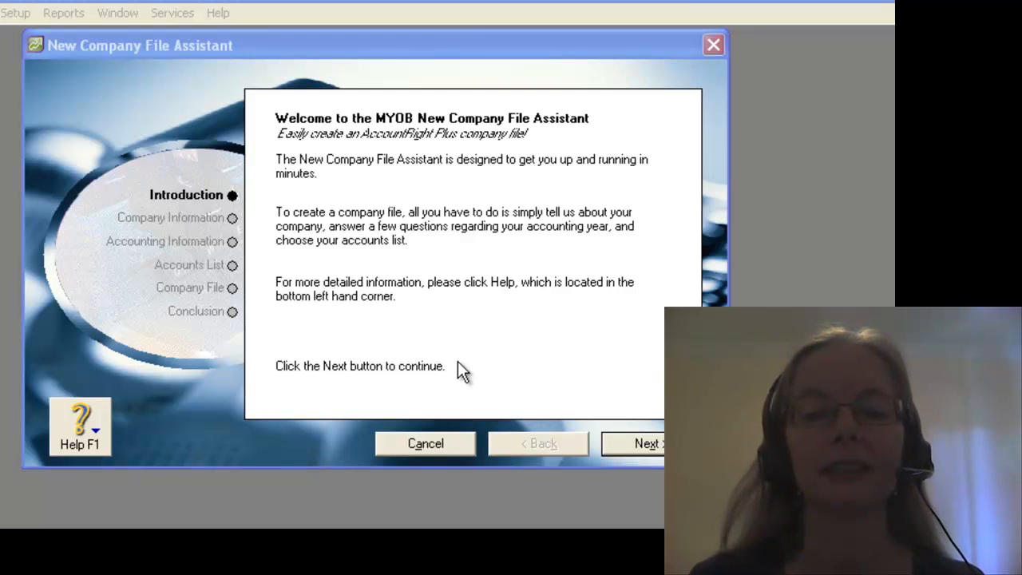
Proceed to the company information and enter Computron Pty Ltd as the company name
left_click(636, 443)
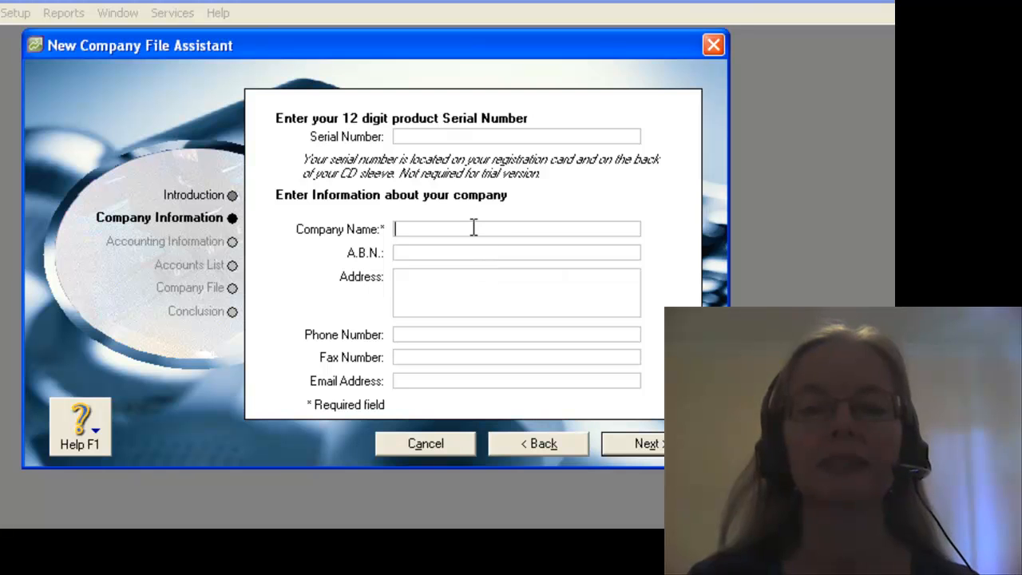
type("COmputron Pty")
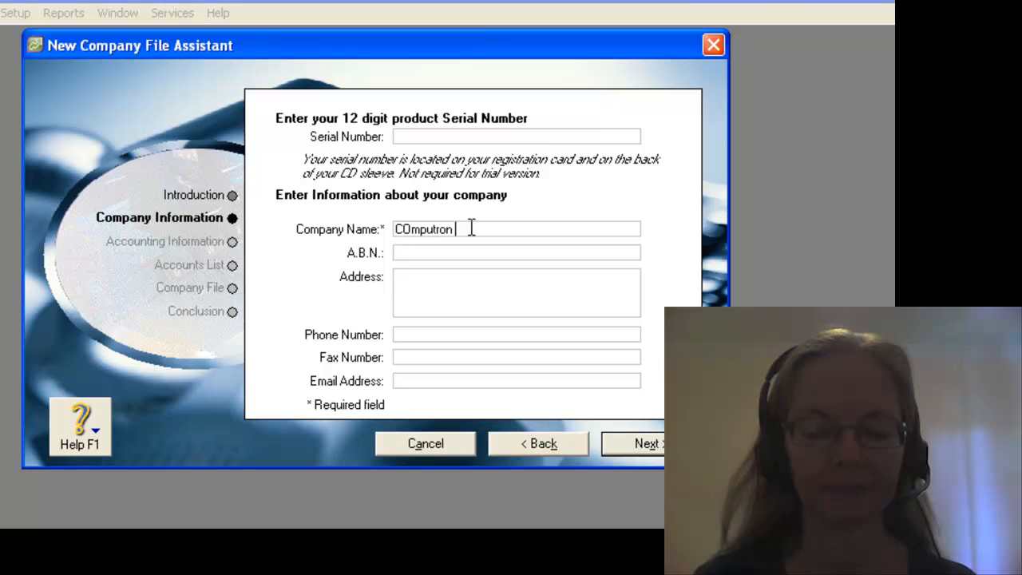
type(" Ltd")
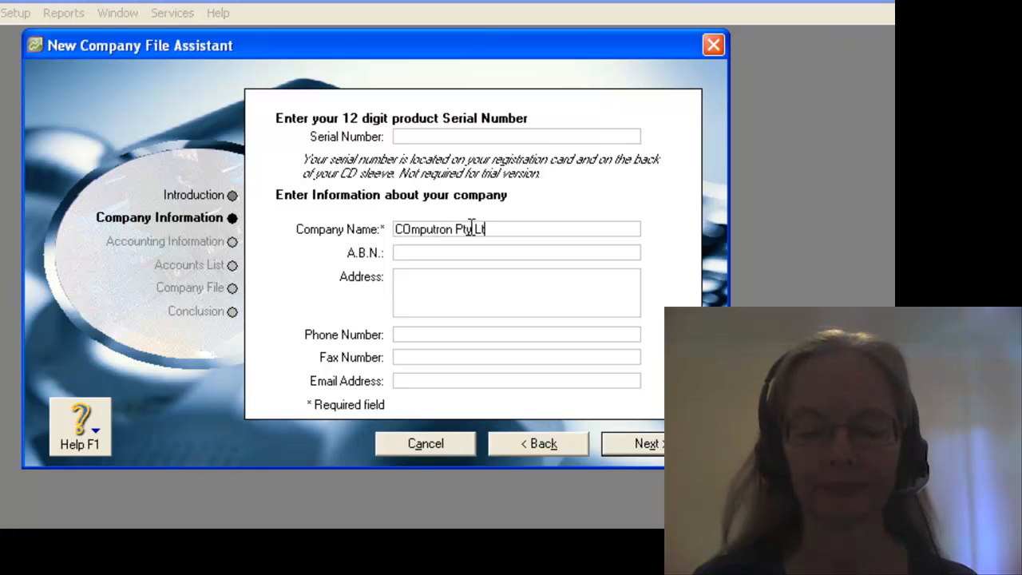
left_click(483, 249)
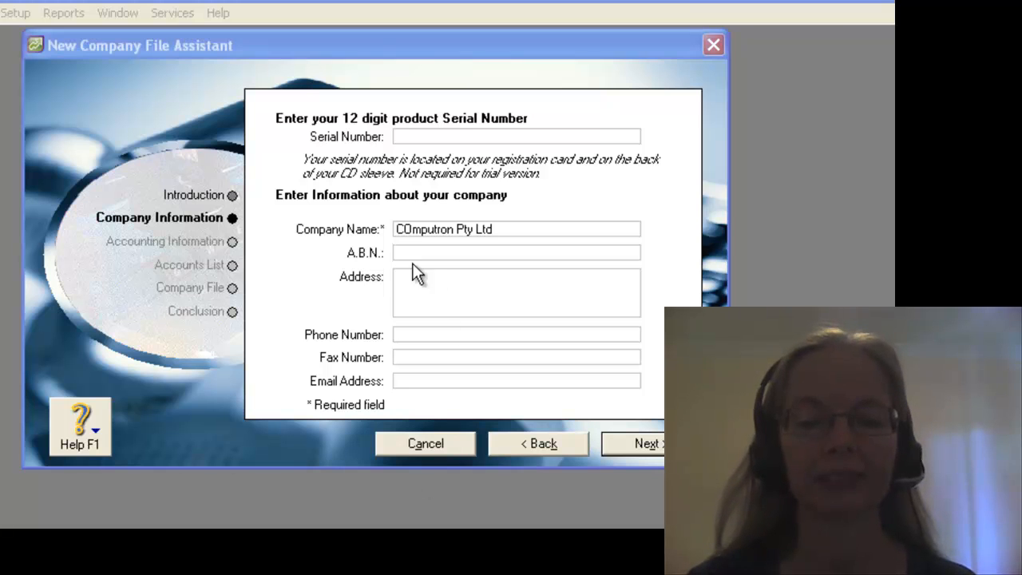
left_click(408, 226)
left_click(410, 225)
key("BackSpace")
type("o")
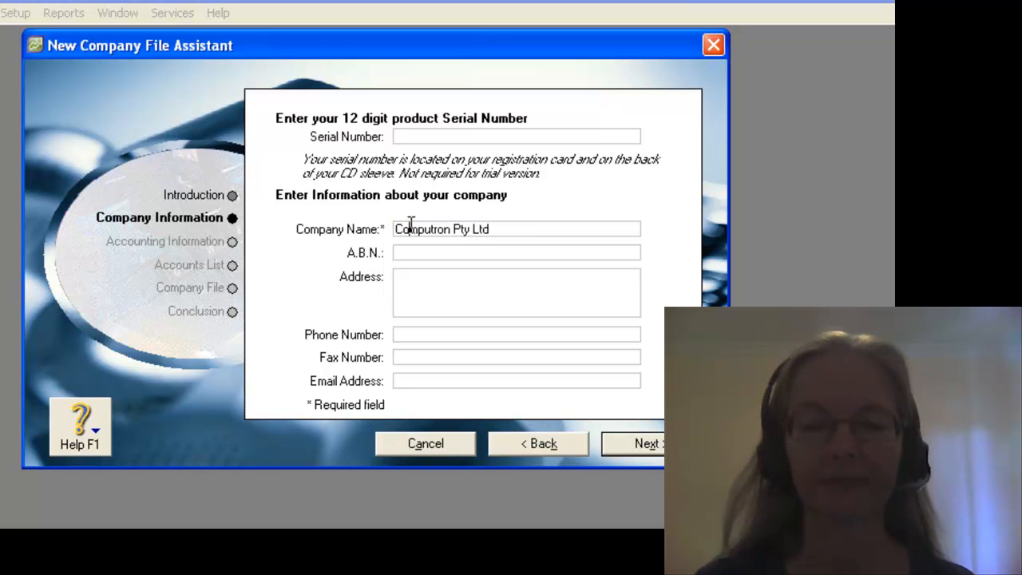
Enter the company's A.B.N
left_click(408, 251)
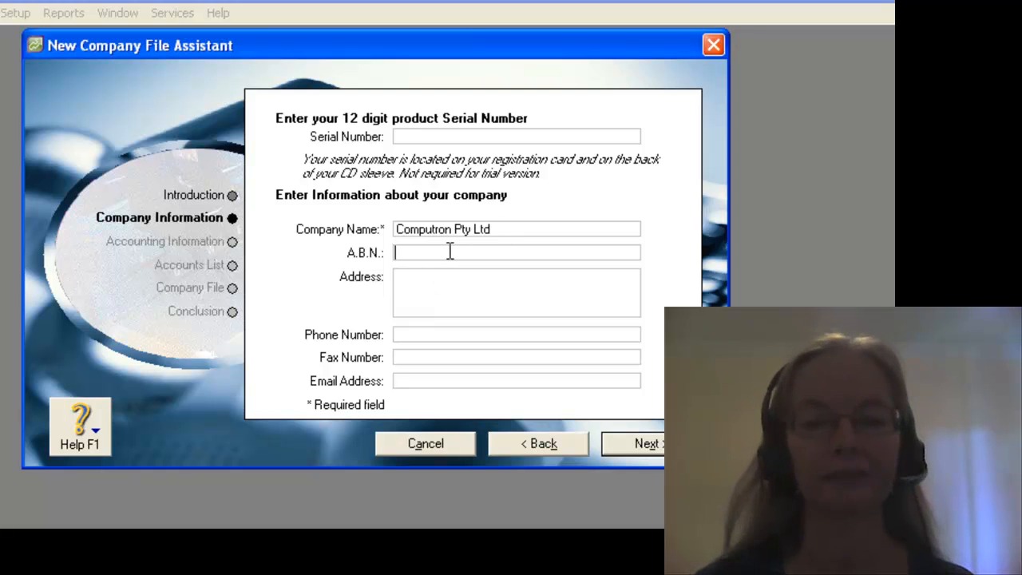
type("77555")
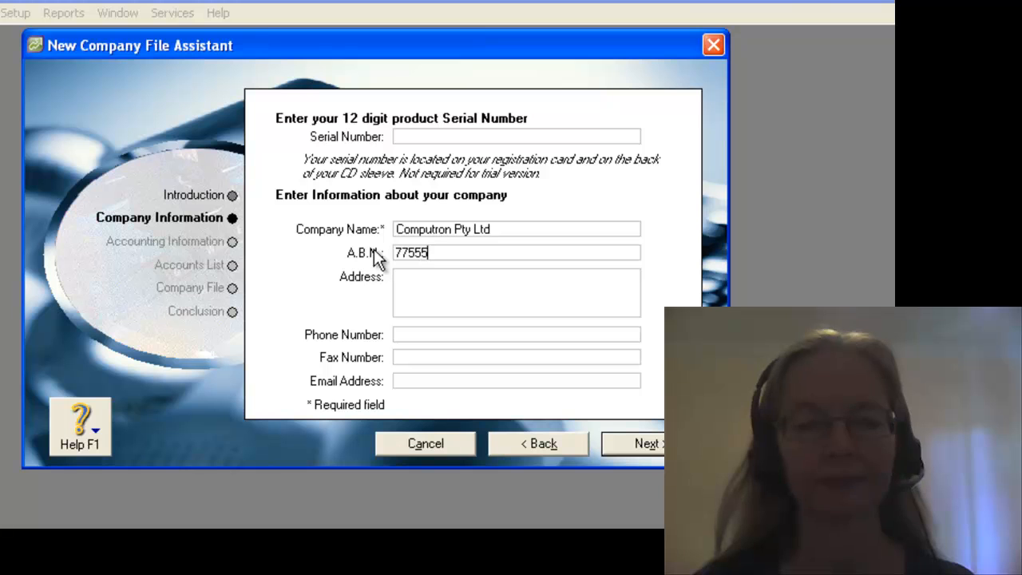
type("555555")
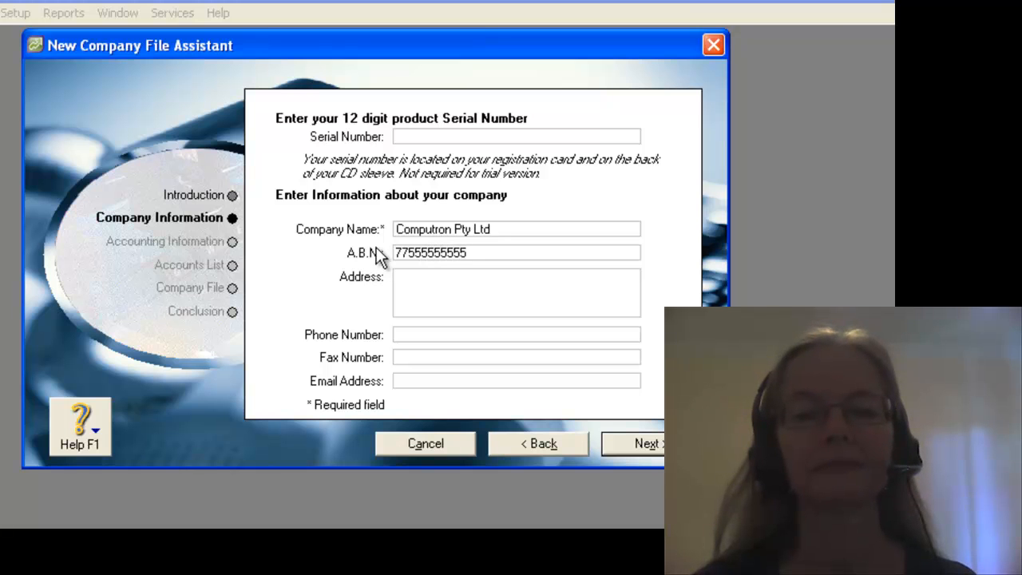
Fill in the company's address on two lines, with the street on the first and the suburb, state and postcode on the second
left_click(413, 279)
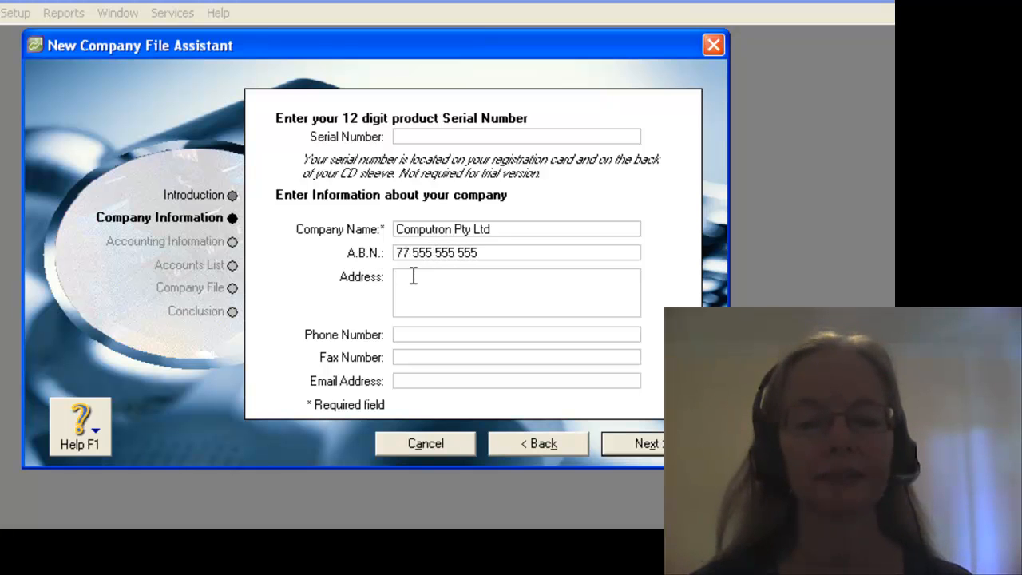
type("14 Ab")
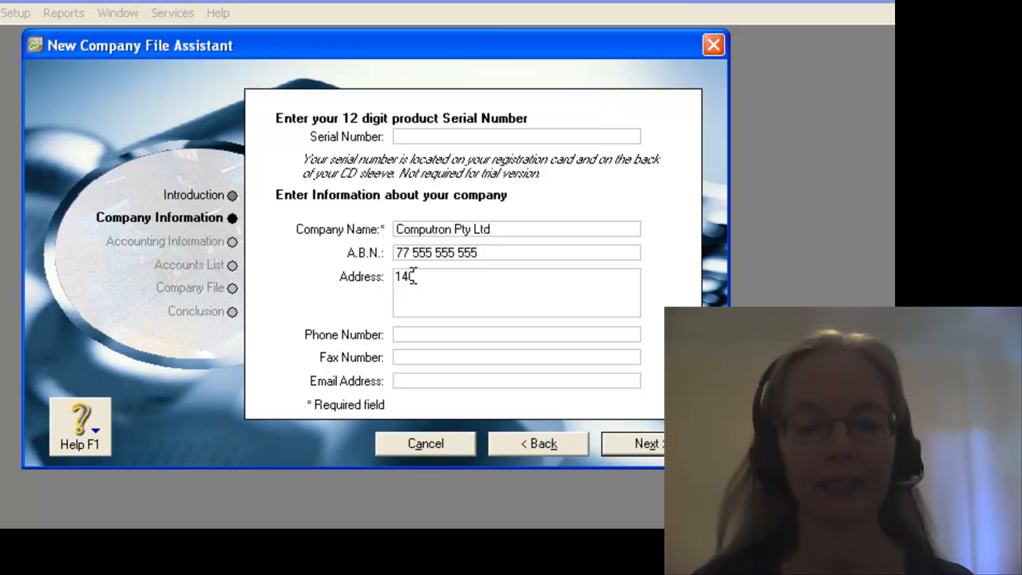
type(" Heave")
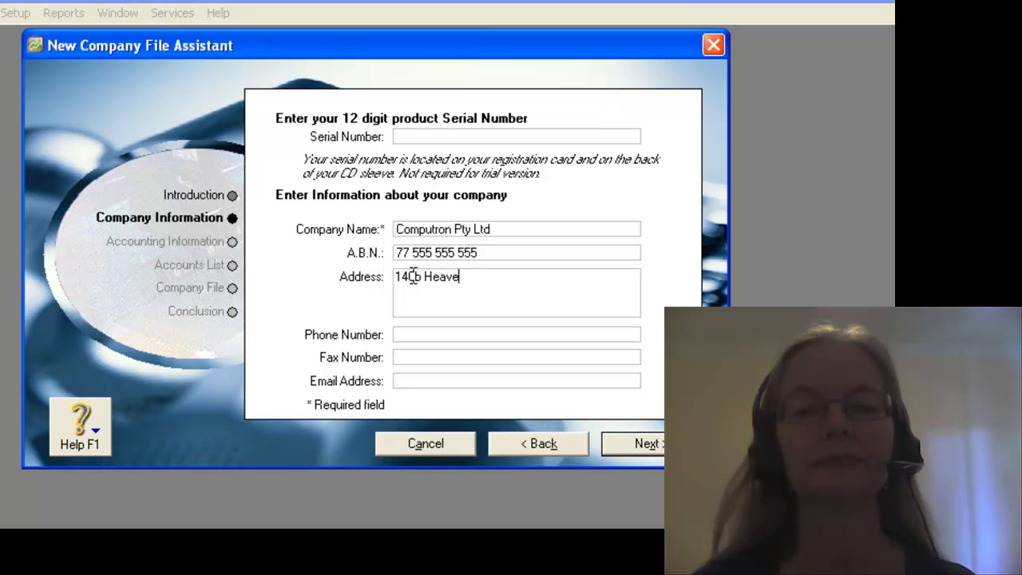
type("nly Road")
key("Return")
type("Hamilton Hill")
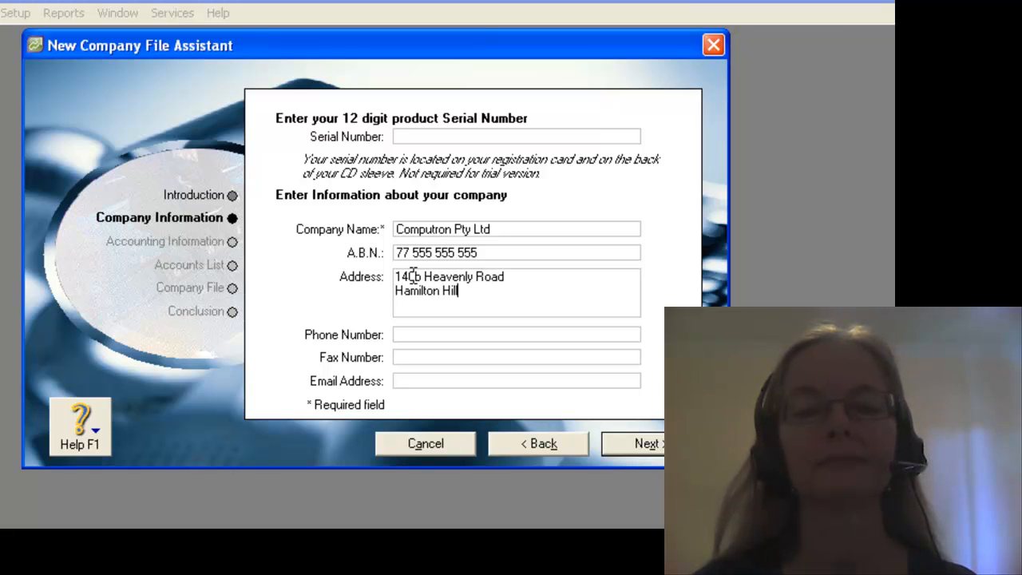
type(", WA ,")
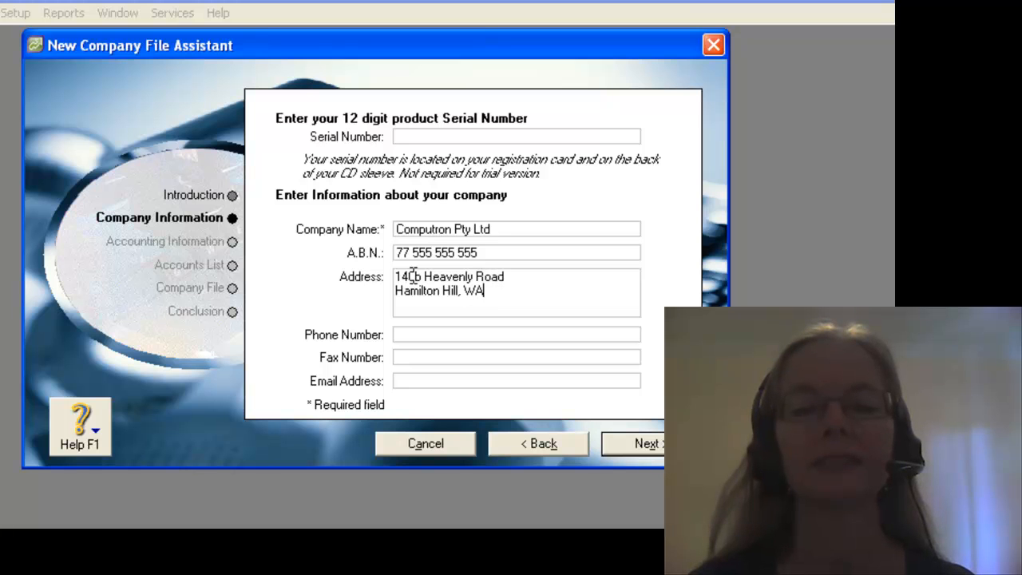
key("BackSpace")
key("BackSpace")
key("BackSpace")
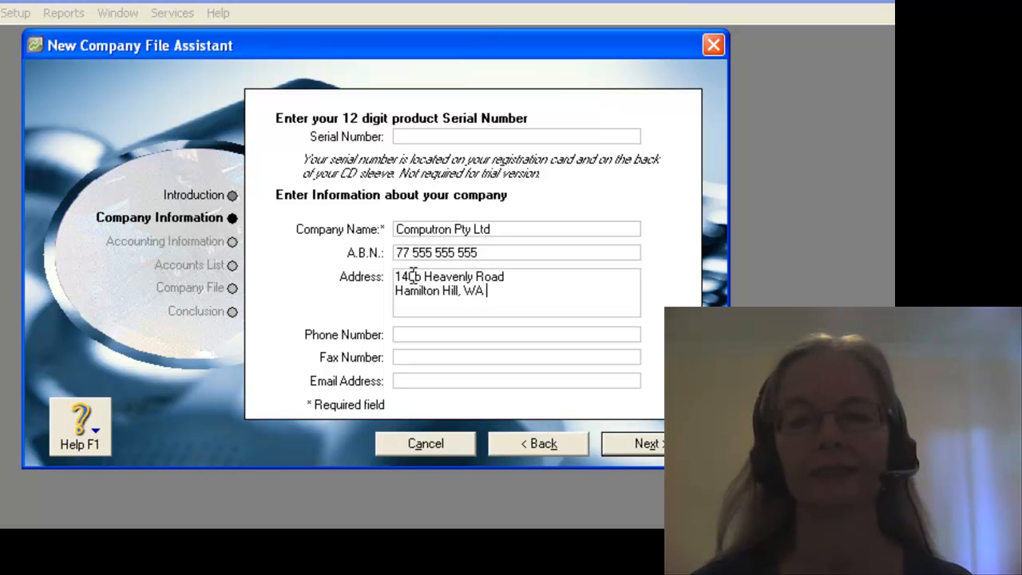
type(",")
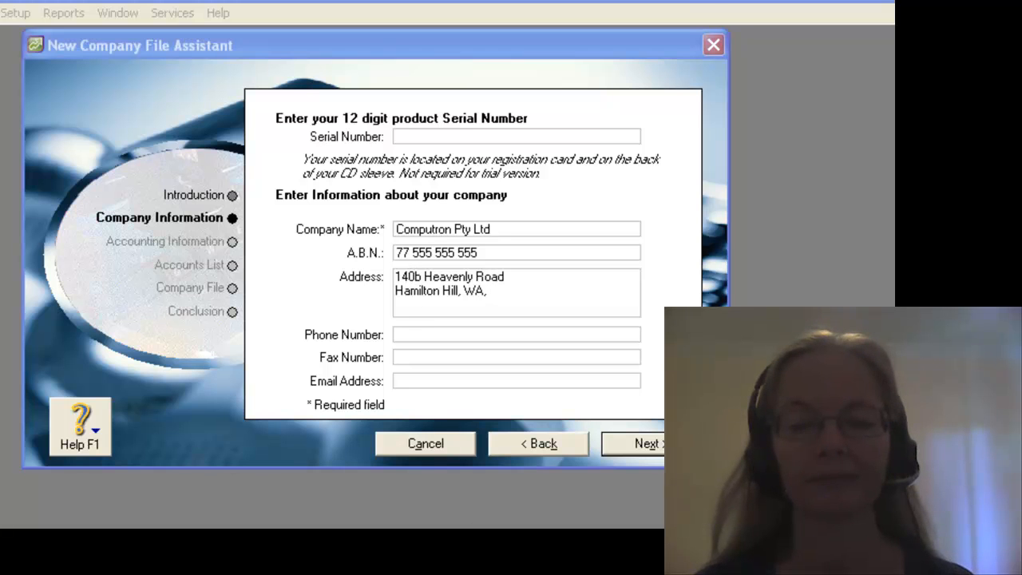
left_click(512, 293)
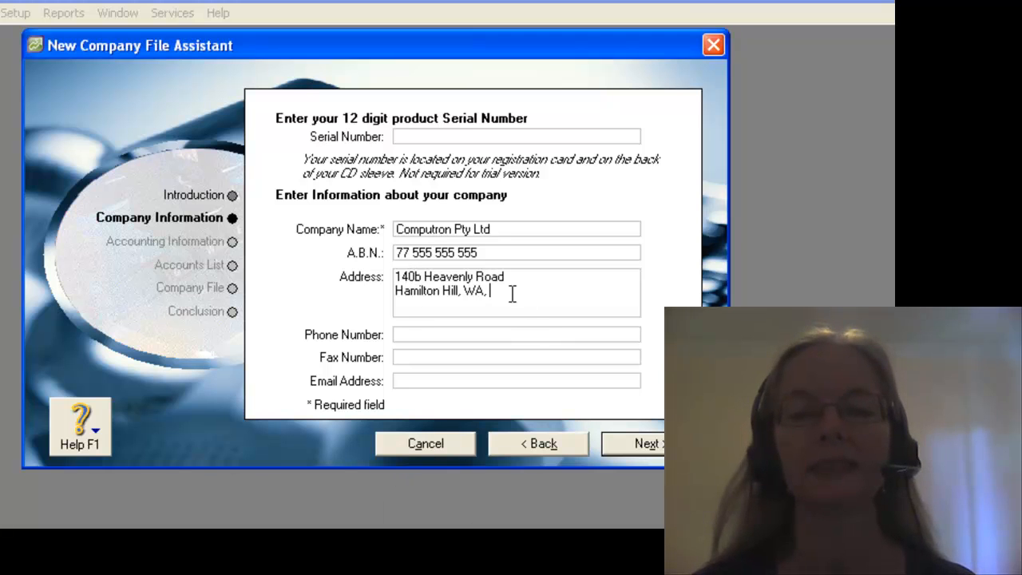
type("6163")
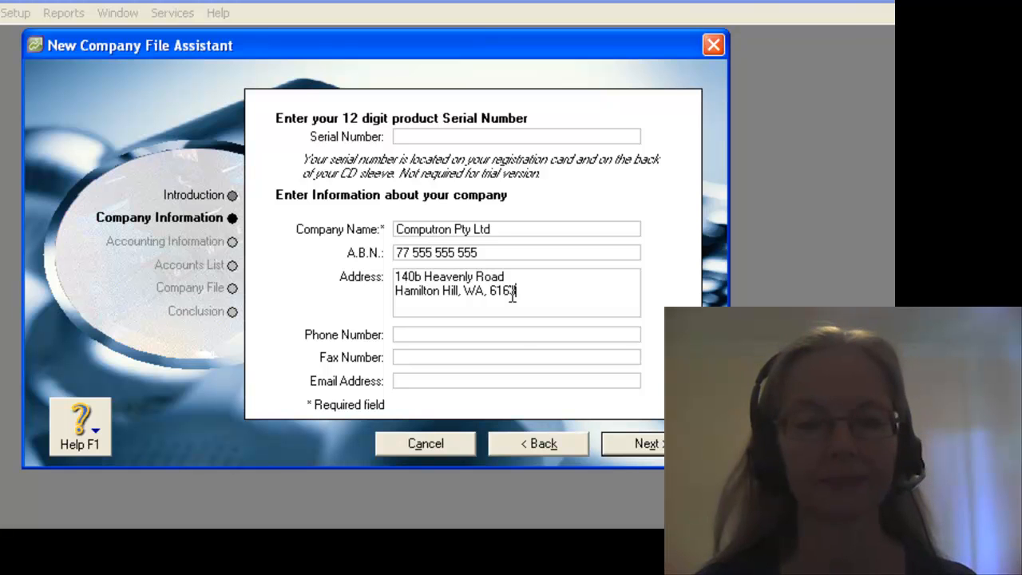
left_click(511, 334)
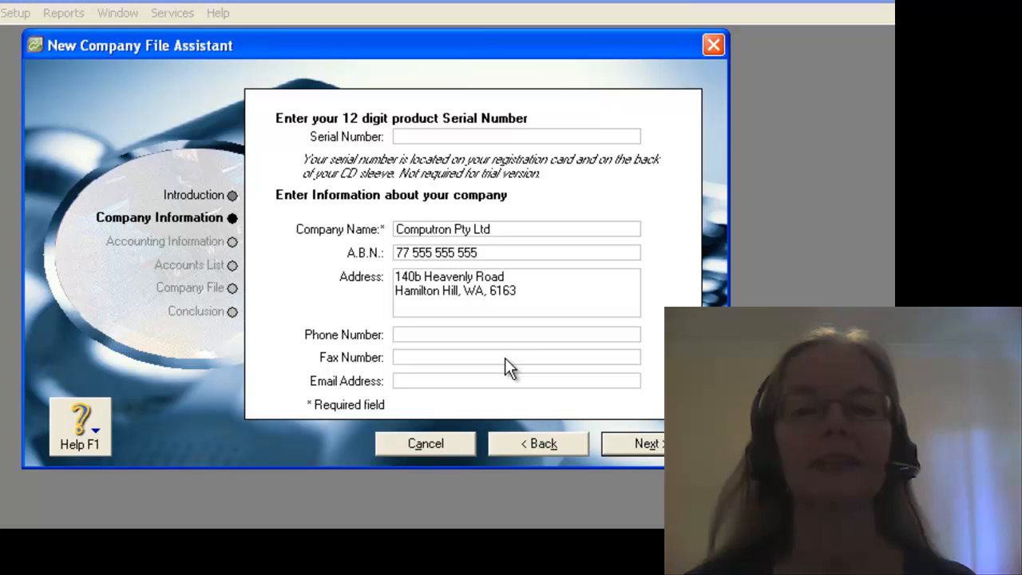
Keep twelve accounting periods with the default financial year and conversion month, and confirm the accounting information
left_click(635, 441)
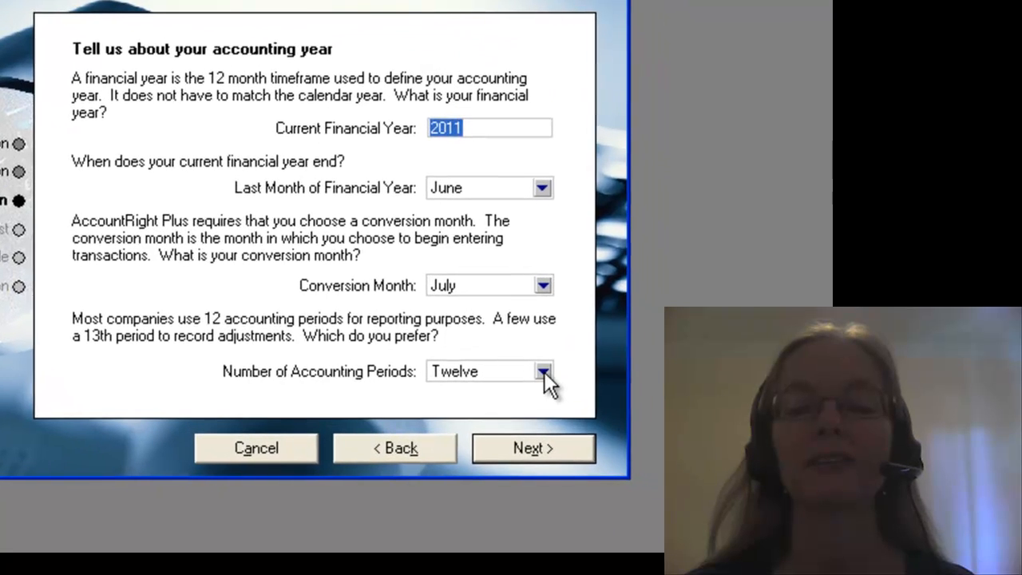
left_click(618, 397)
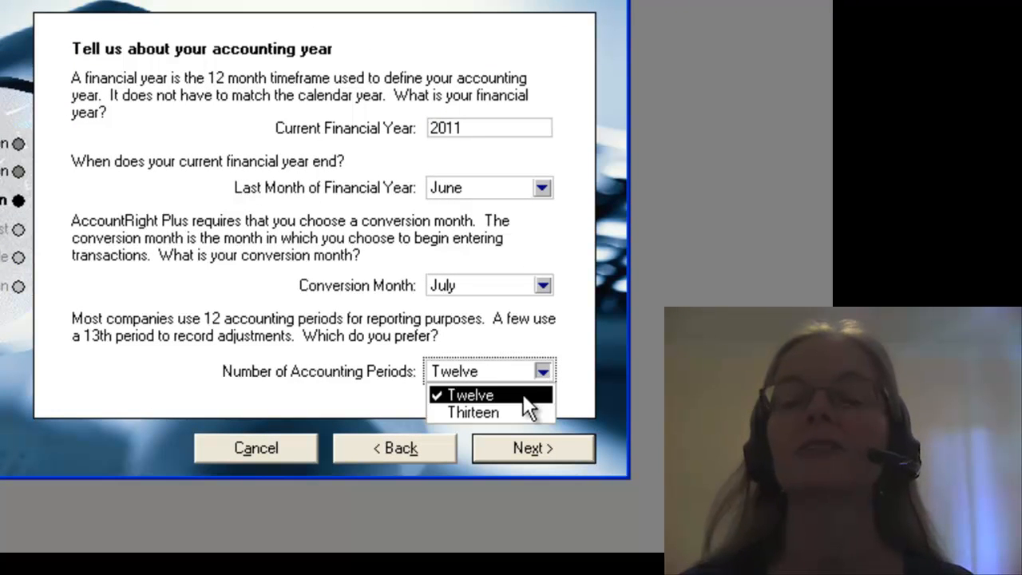
left_click(523, 393)
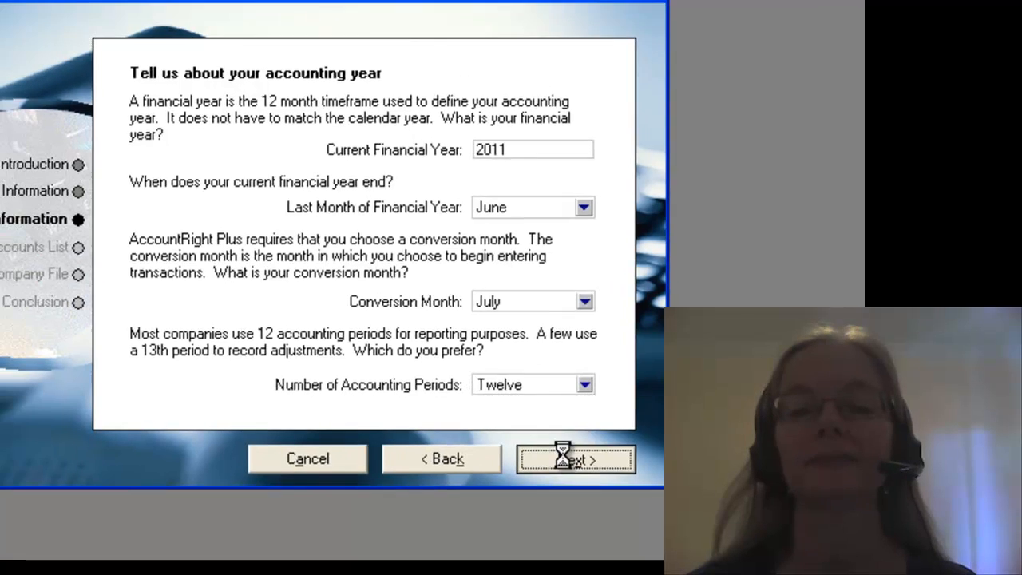
left_click(520, 442)
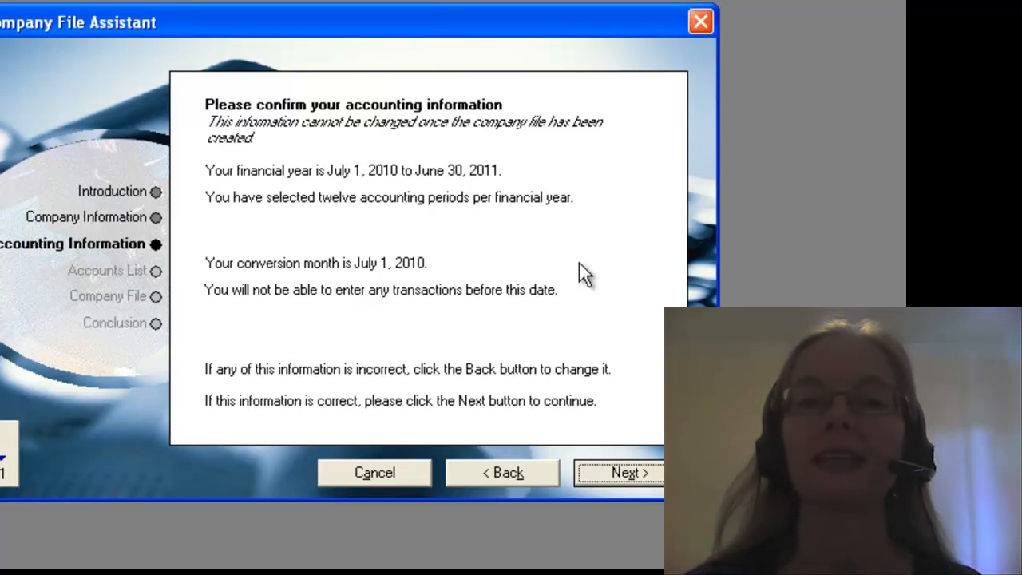
key("Return")
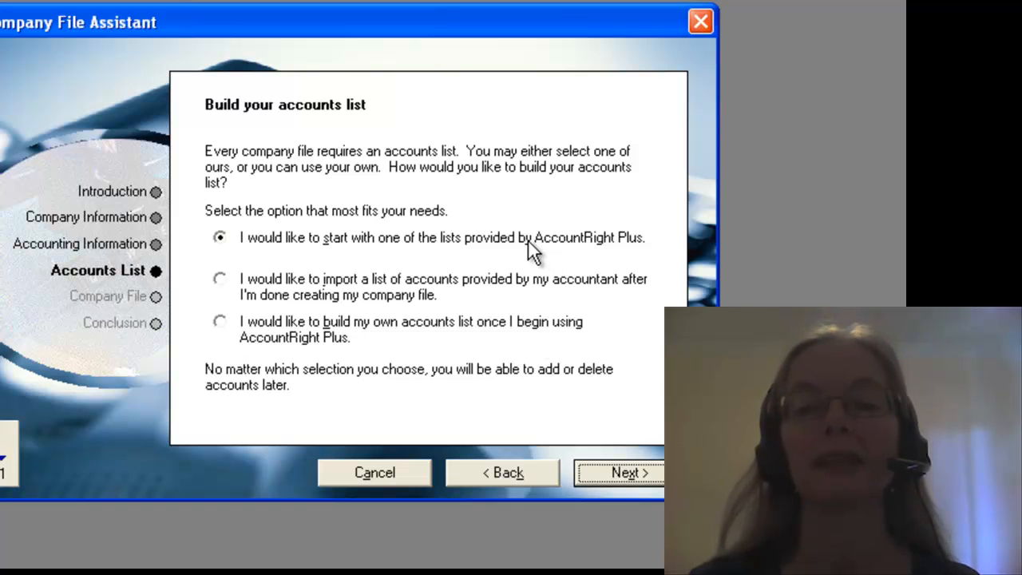
Start from a list provided by AccountRight Plus and choose Computer Service Bureau as the type of business
left_click(615, 476)
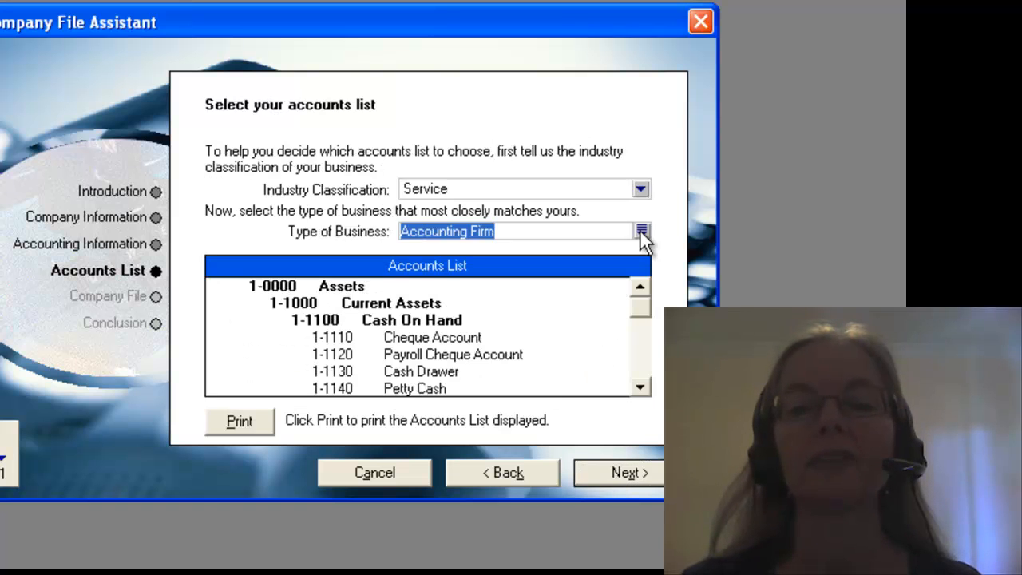
left_click(640, 231)
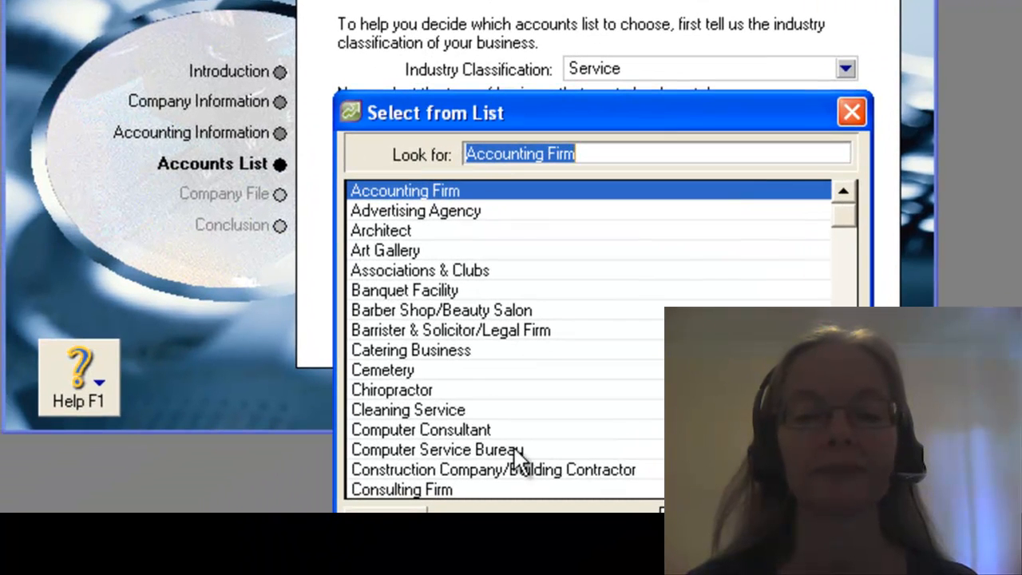
left_click(515, 451)
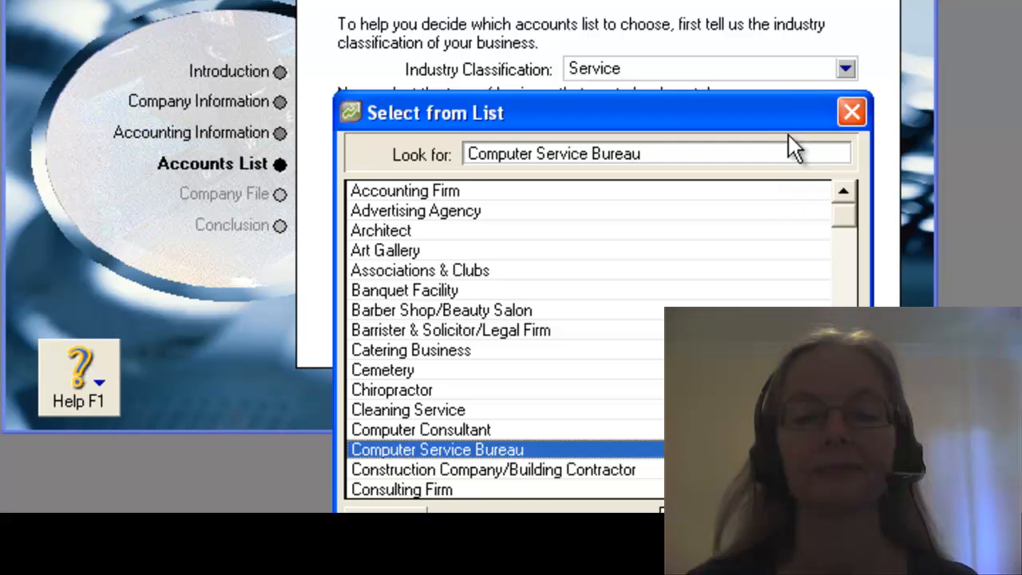
left_click_drag(773, 109, 720, 0)
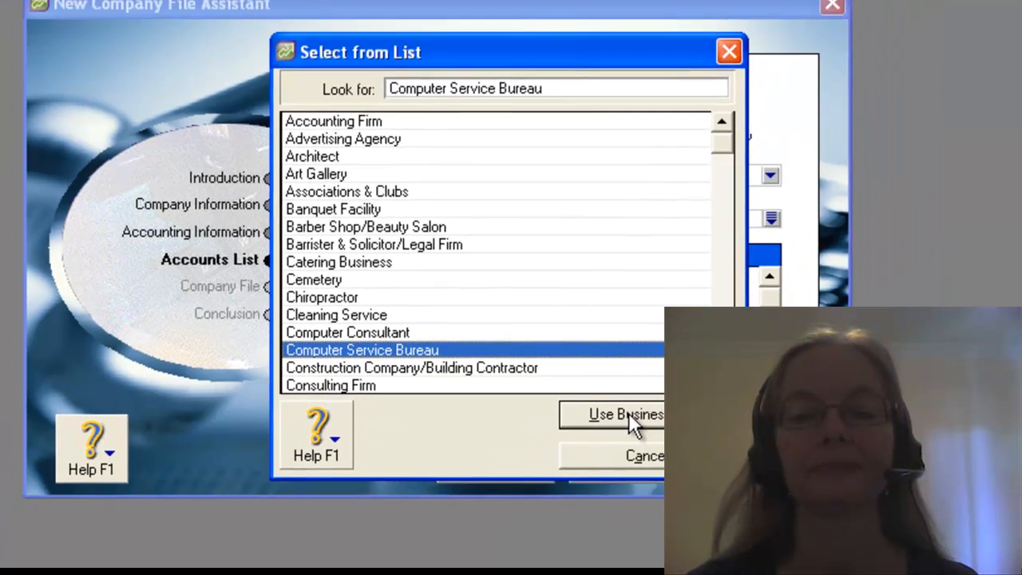
left_click(628, 412)
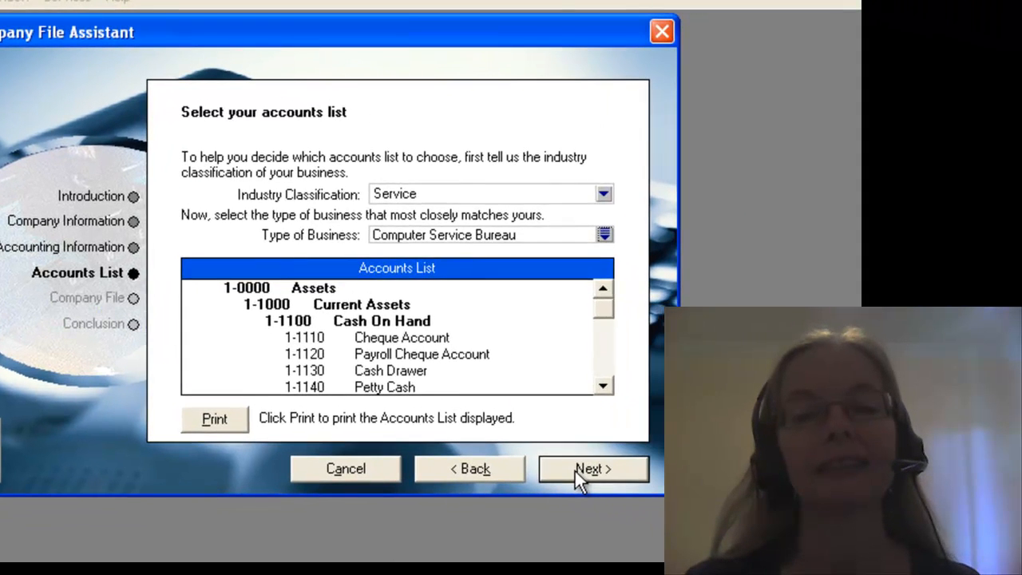
Create the company file under its default name and location, and continue to the Command Centre
left_click(575, 469)
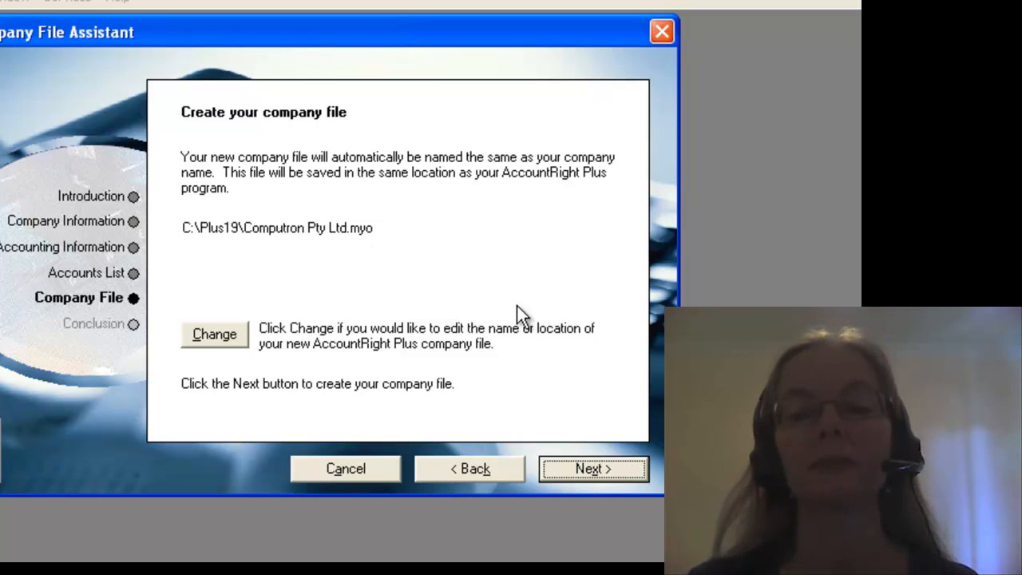
left_click(588, 464)
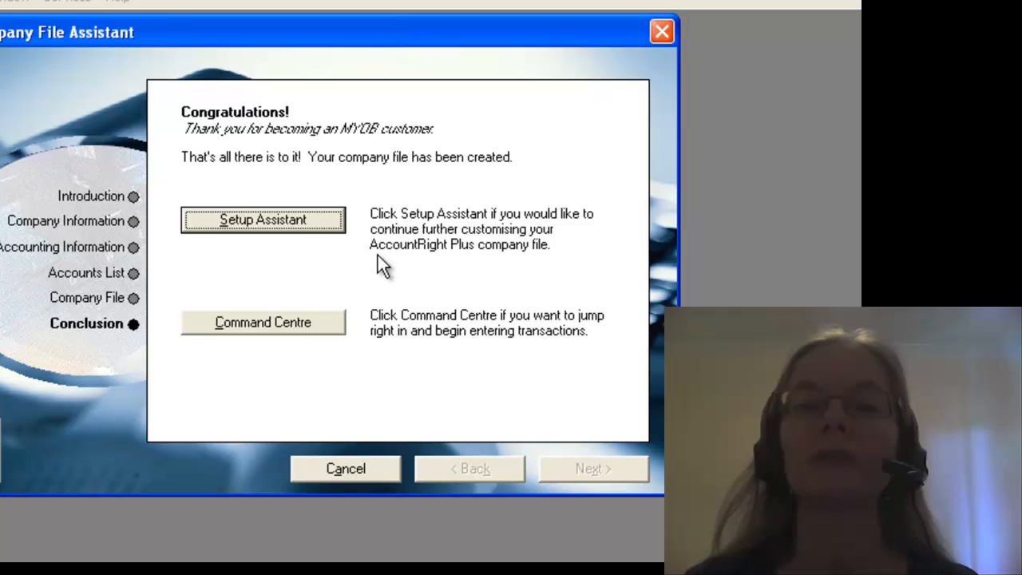
left_click(289, 324)
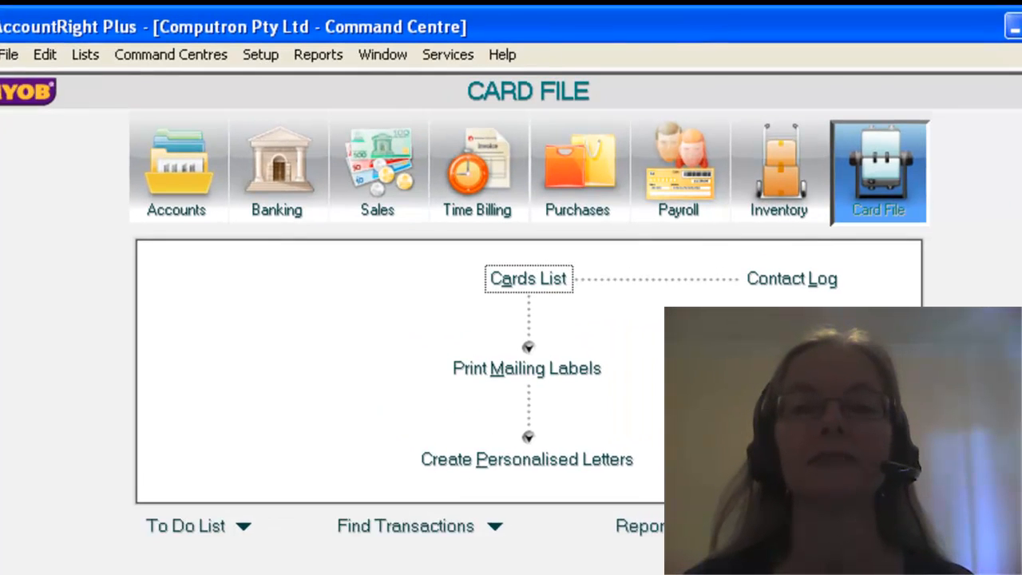
Examine the functions of the Accounts, Banking, Sales, Time Billing, Purchases, Payroll, Inventory and Card File command centres in turn
left_click(166, 174)
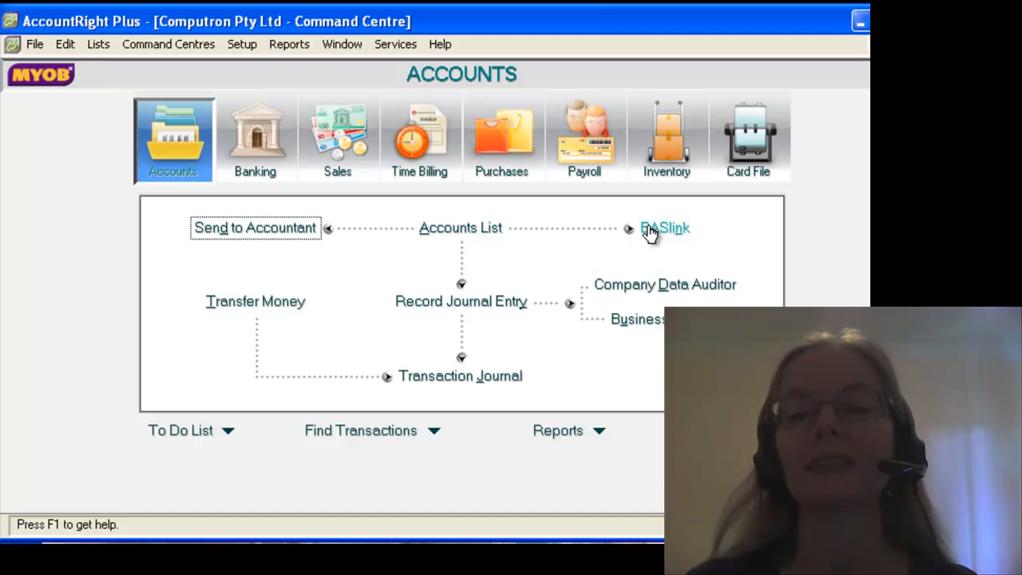
left_click(243, 150)
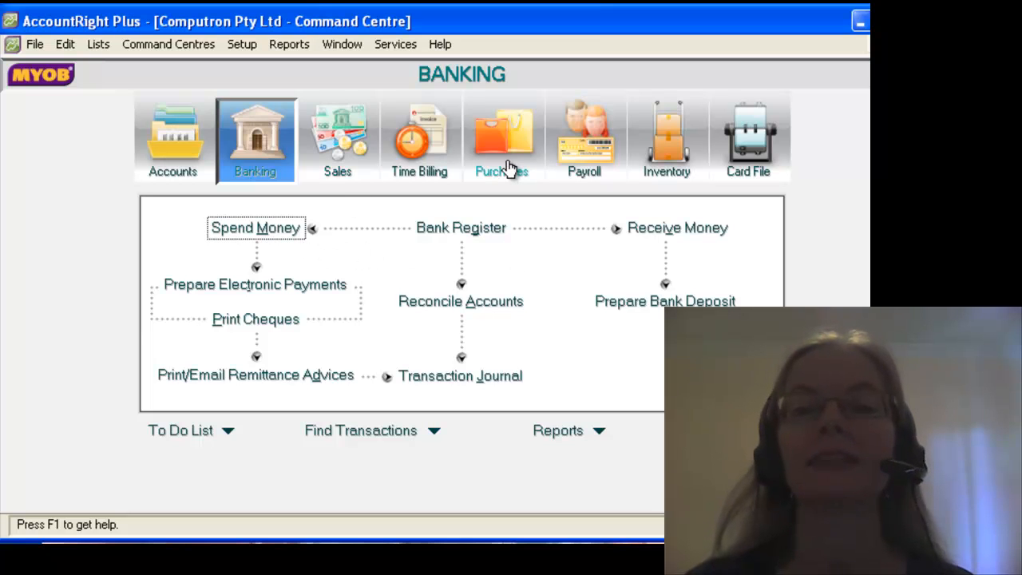
left_click(343, 156)
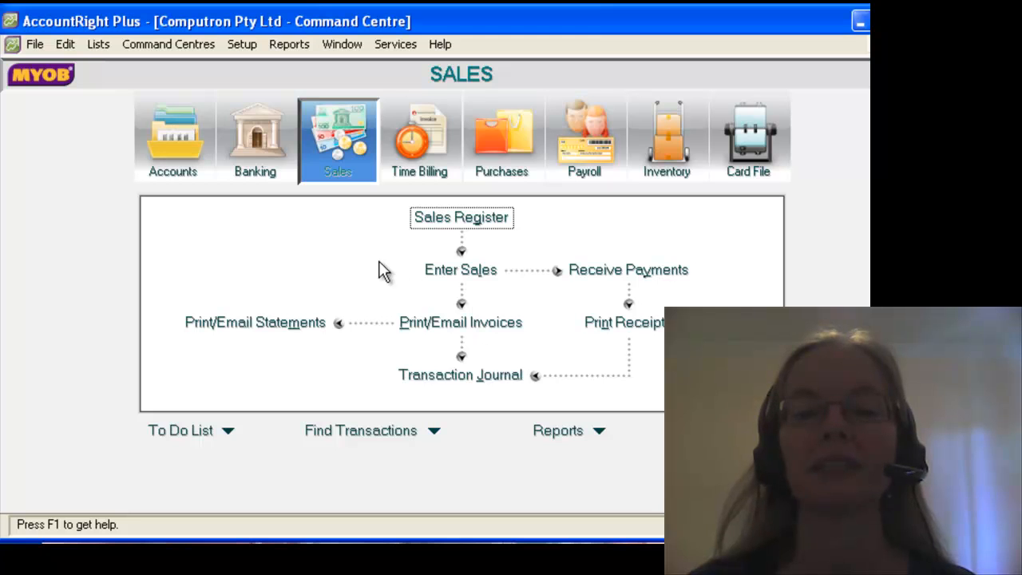
left_click(421, 183)
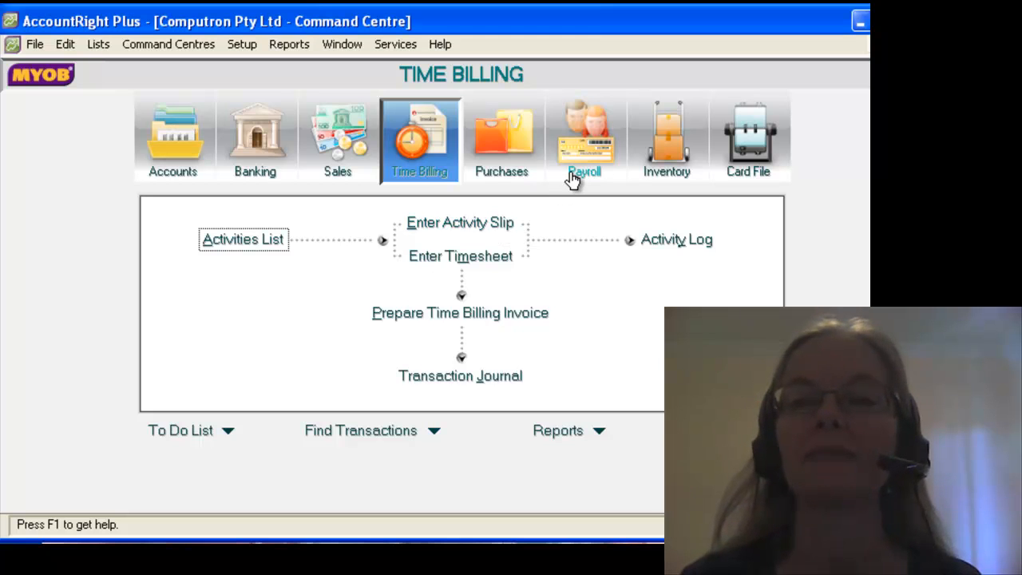
left_click(493, 172)
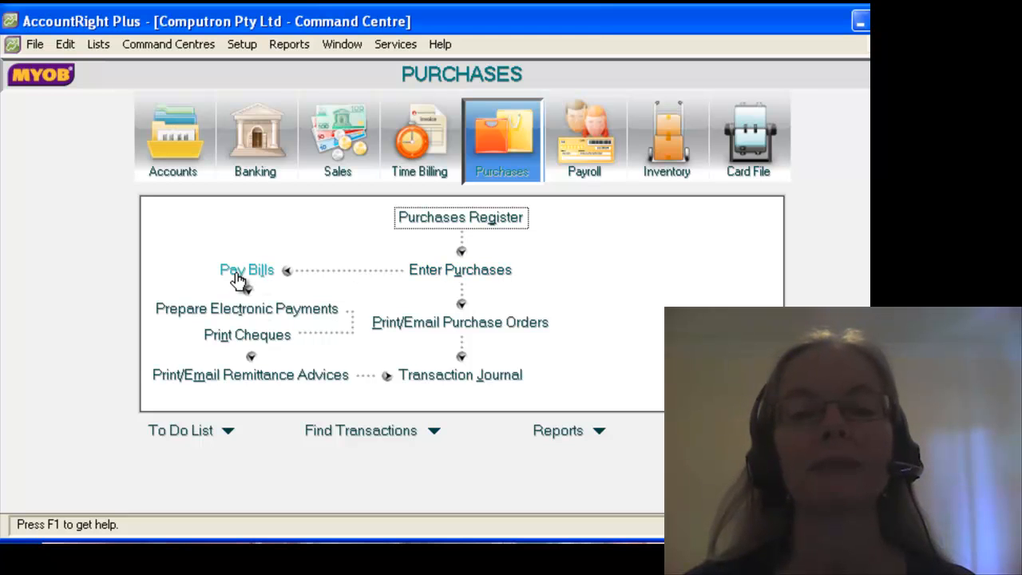
left_click(582, 174)
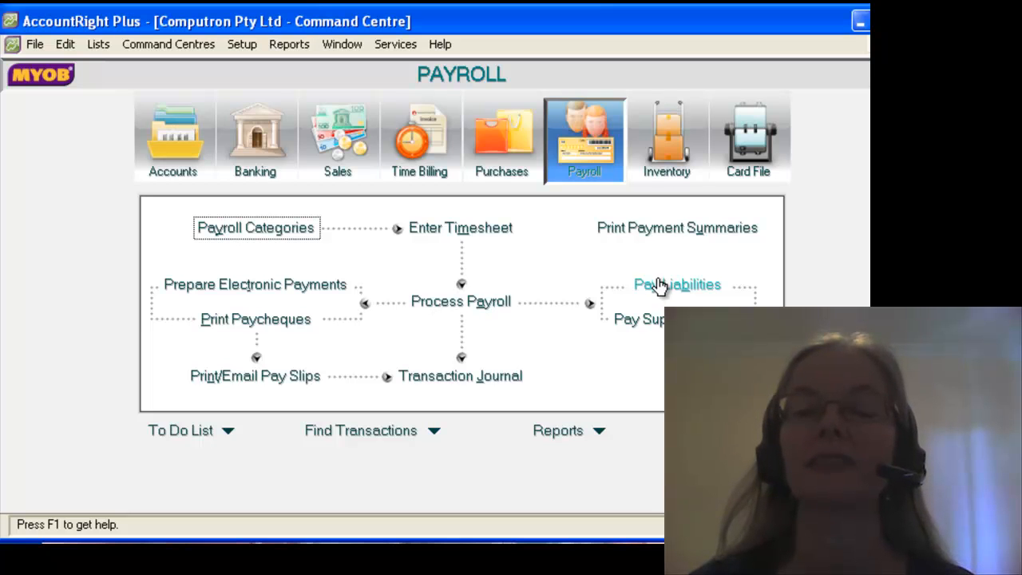
left_click(669, 176)
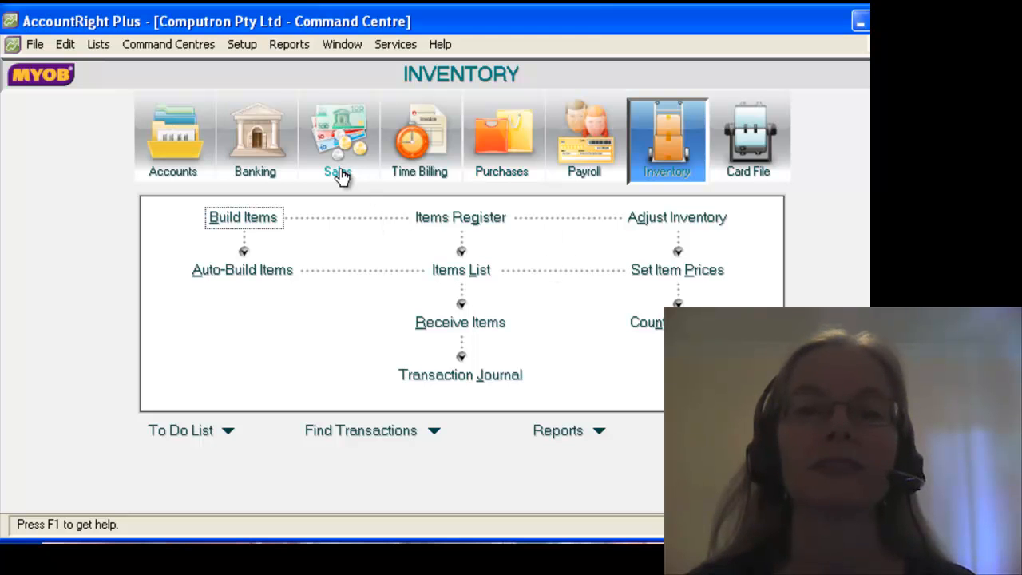
left_click(764, 147)
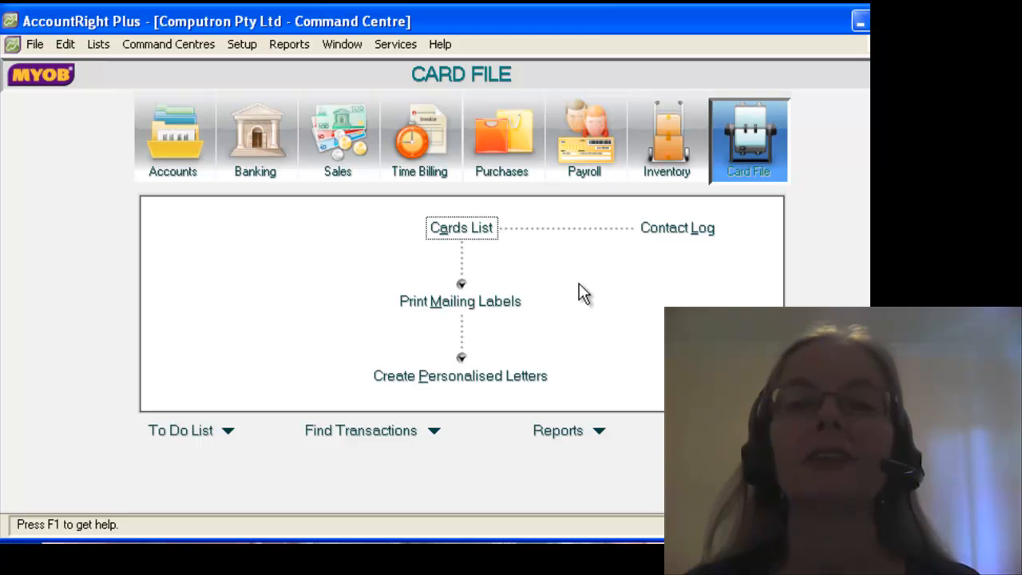